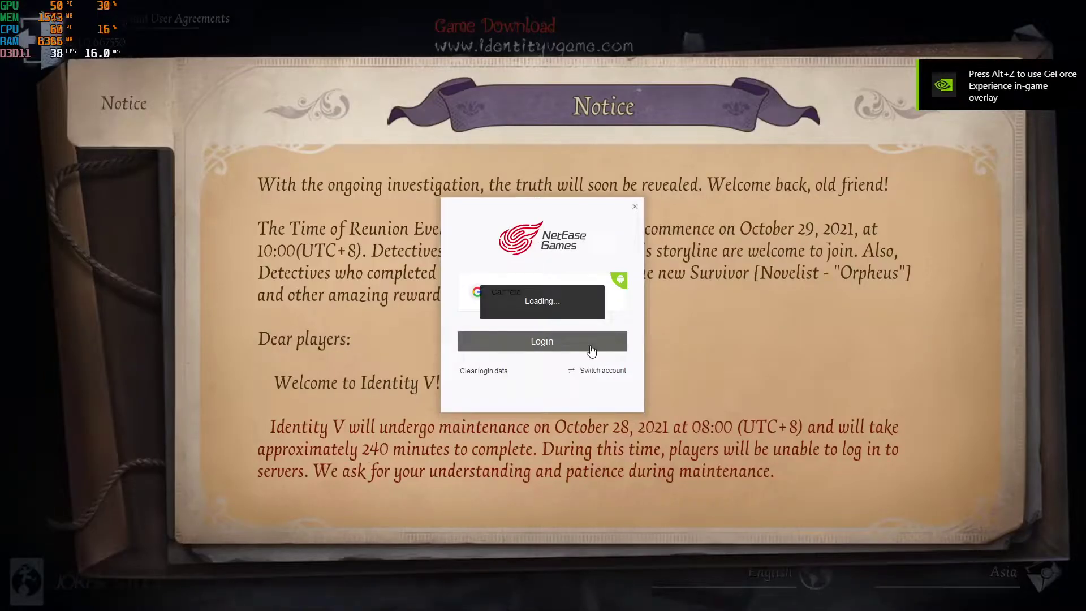
Step: Close the Notice panel after login to reach Identity V's title screen
click(40, 58)
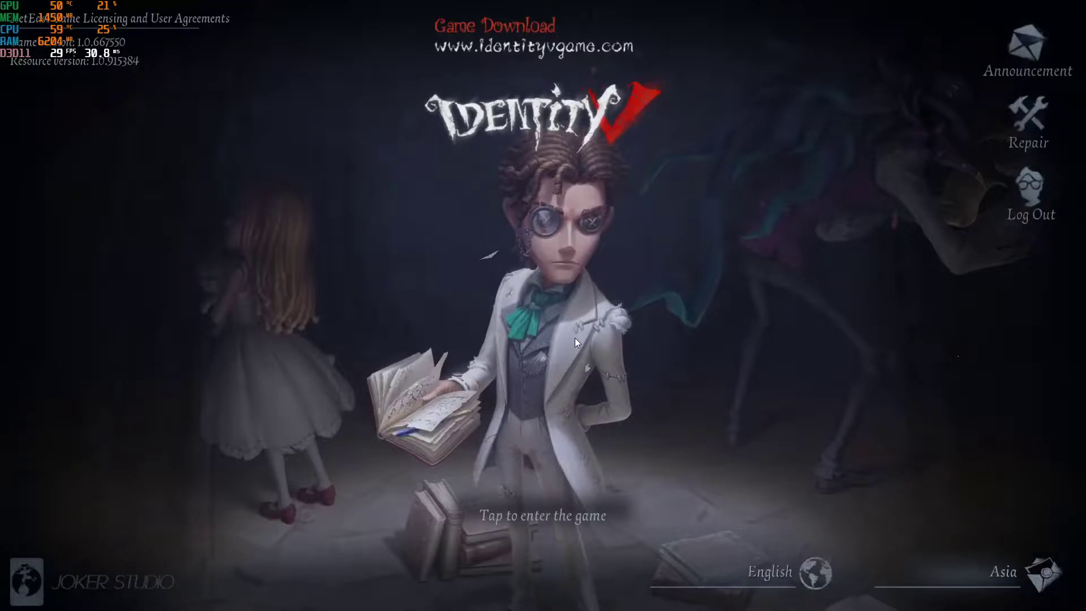
Step: Enter the lobby, dismiss the featured events announcement, and open the game settings
click(574, 338)
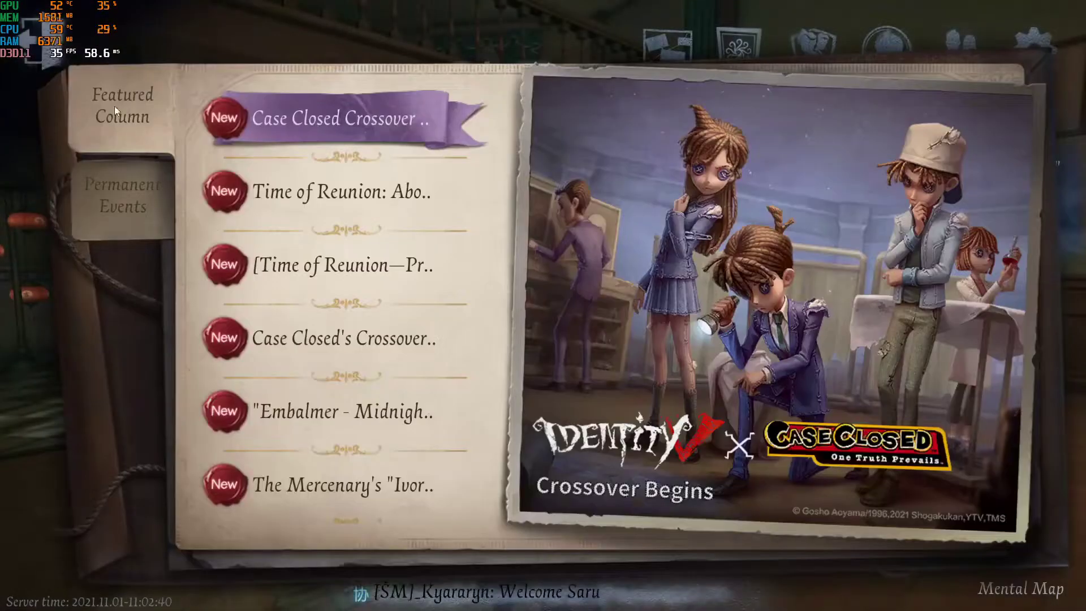
click(50, 53)
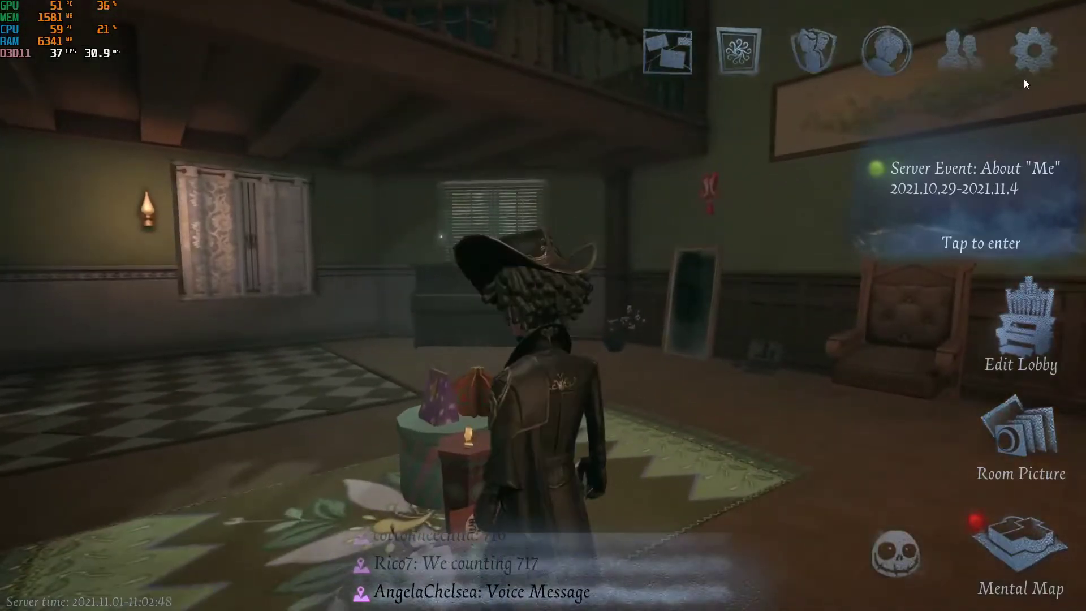
click(1032, 51)
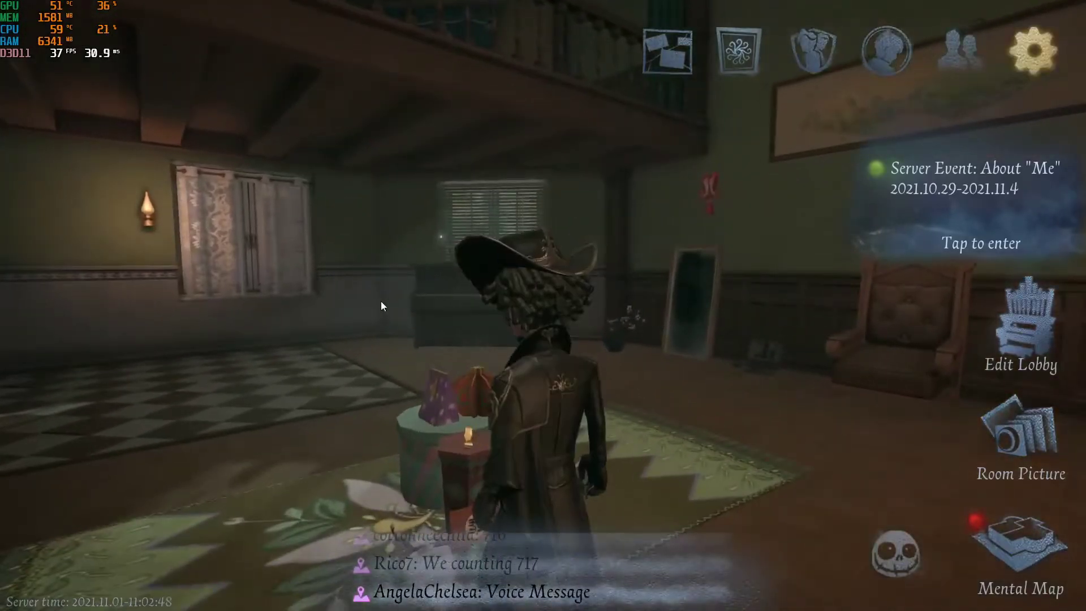
Step: In the Graphics settings, switch Graphics Quality to Performance and confirm
click(154, 218)
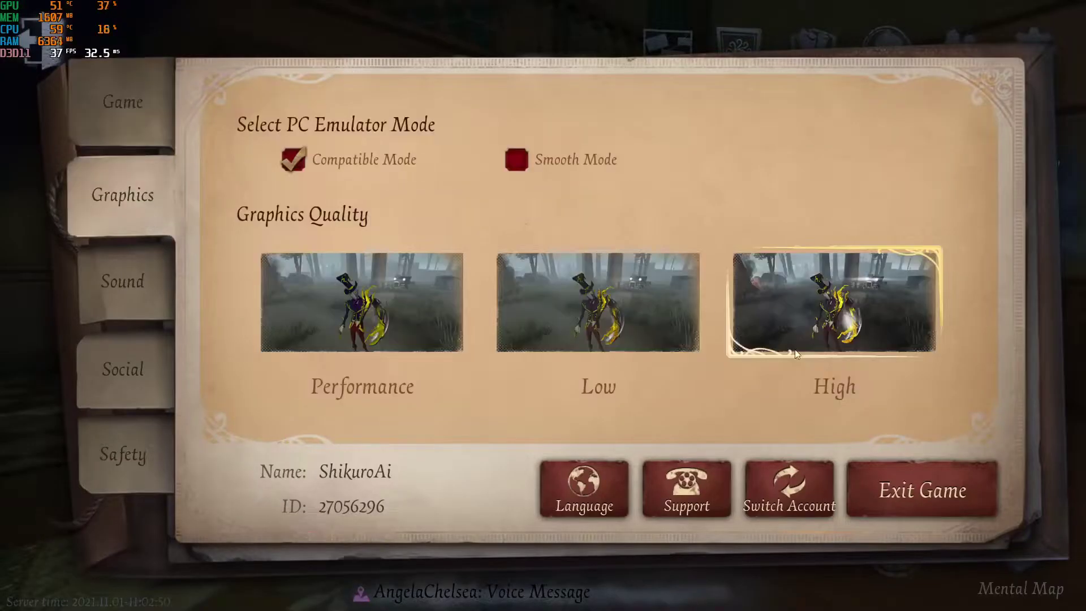
drag(795, 349, 766, 310)
mouse_move(775, 229)
mouse_down()
mouse_move(770, 347)
mouse_move(765, 231)
mouse_up()
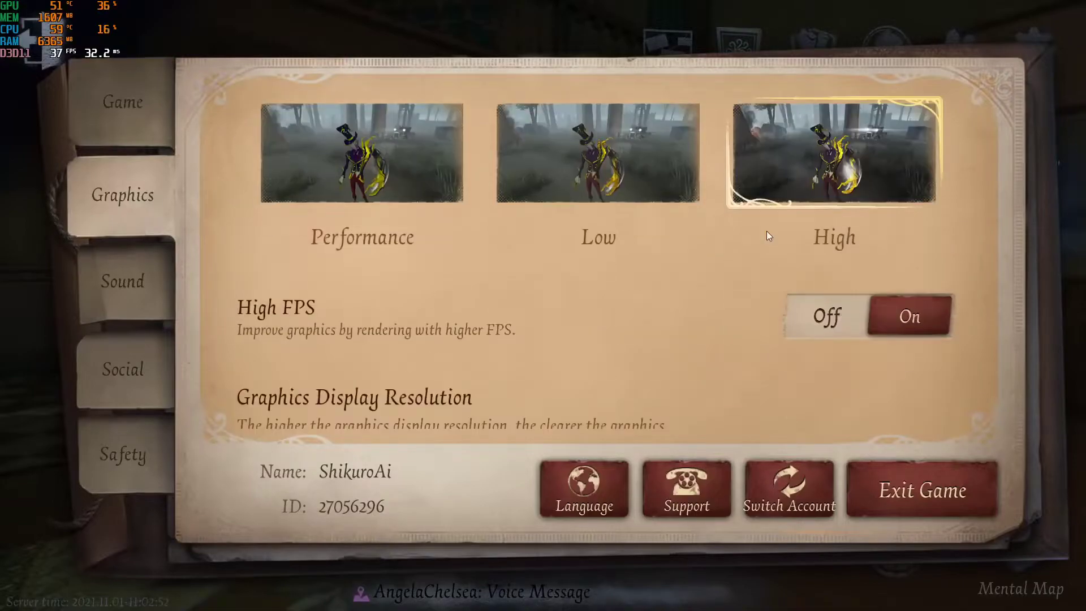
scroll(765, 231, down, 1)
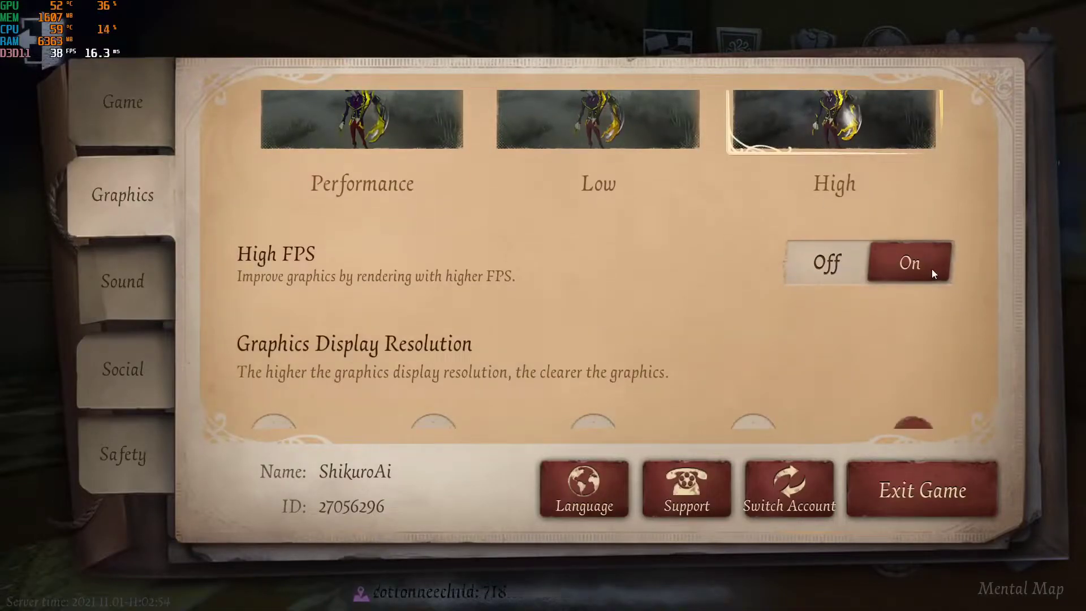
drag(710, 225, 691, 343)
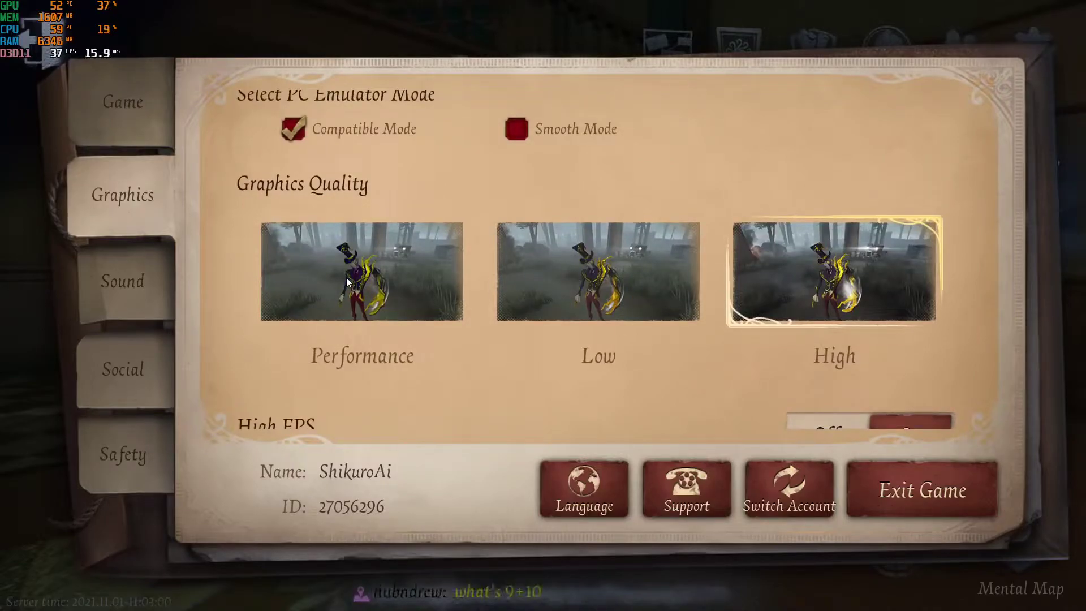
click(365, 279)
click(653, 342)
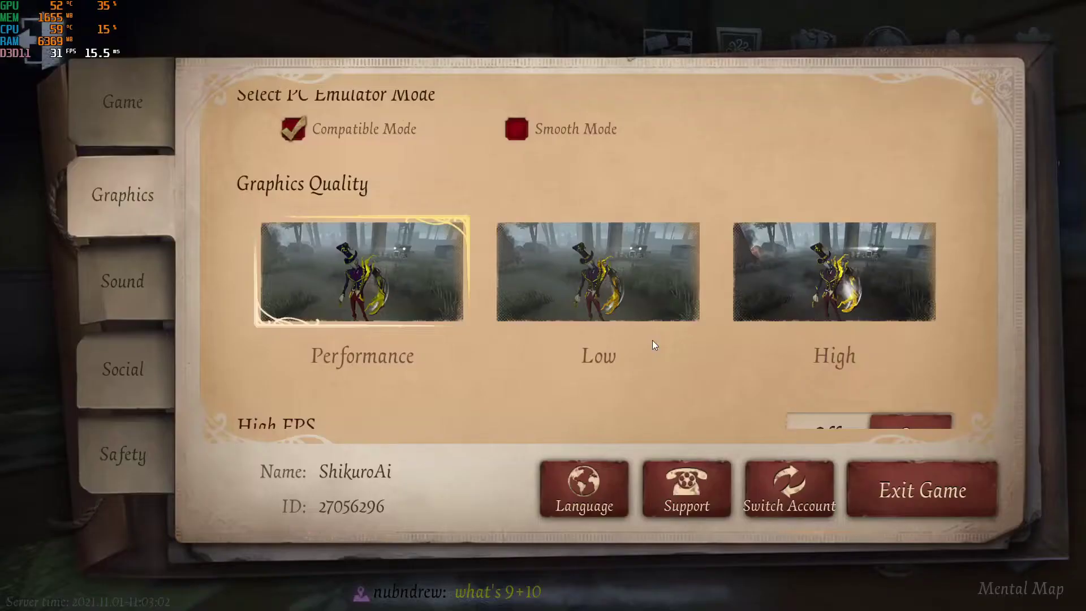
Step: Restore Graphics Quality to High, confirm, and close settings back to the lobby
click(37, 42)
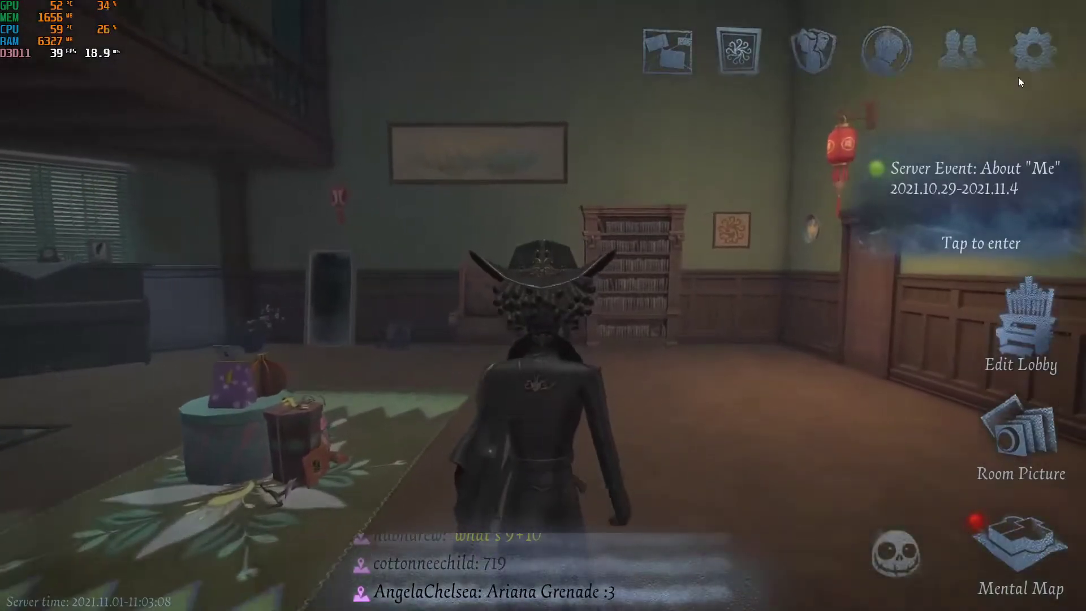
click(1021, 65)
click(123, 194)
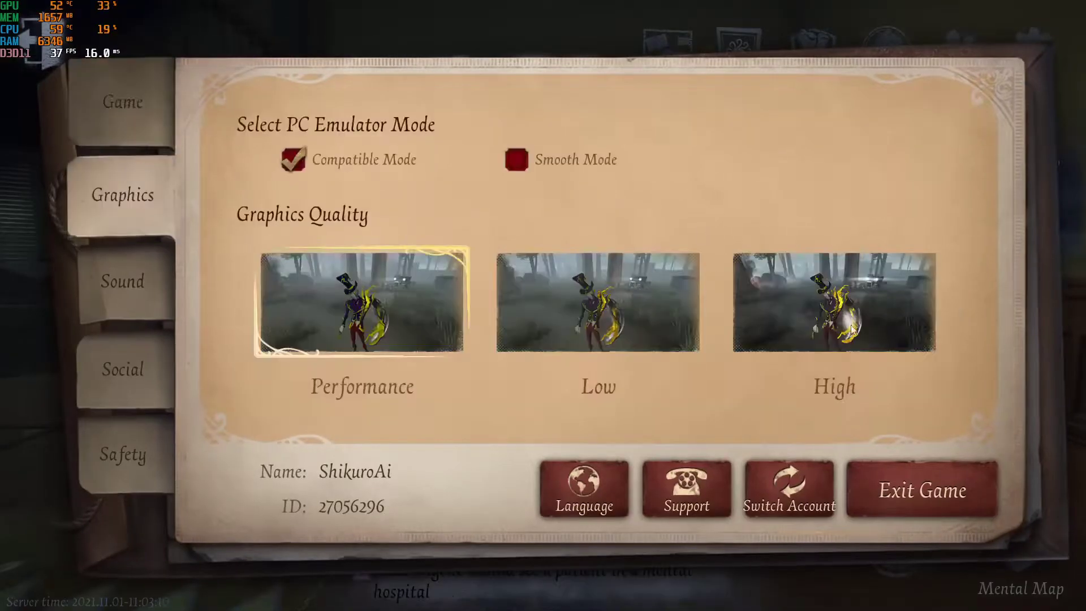
click(877, 328)
click(666, 353)
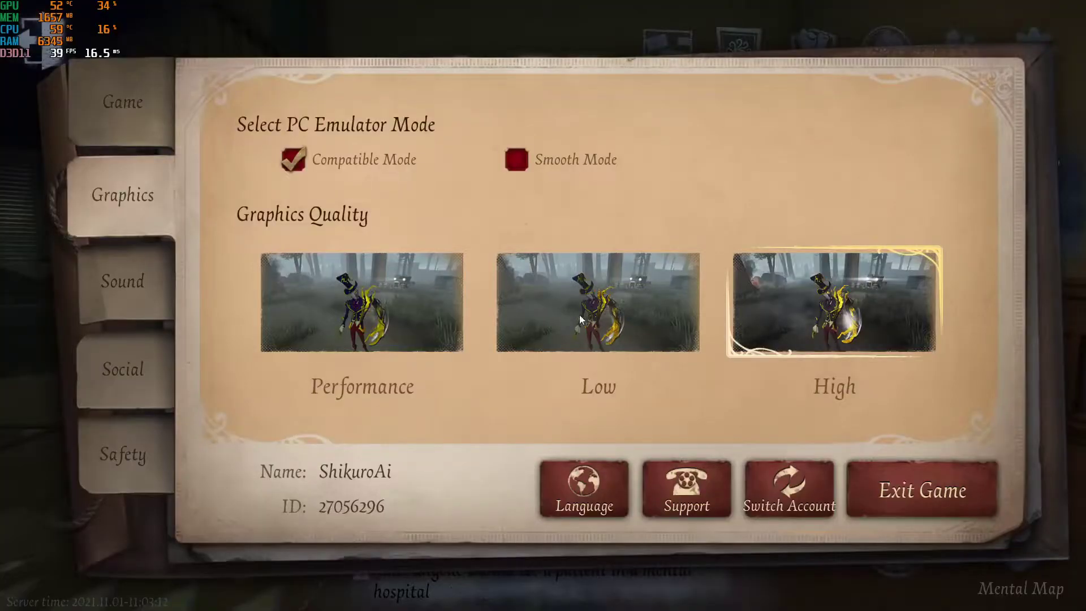
key(Escape)
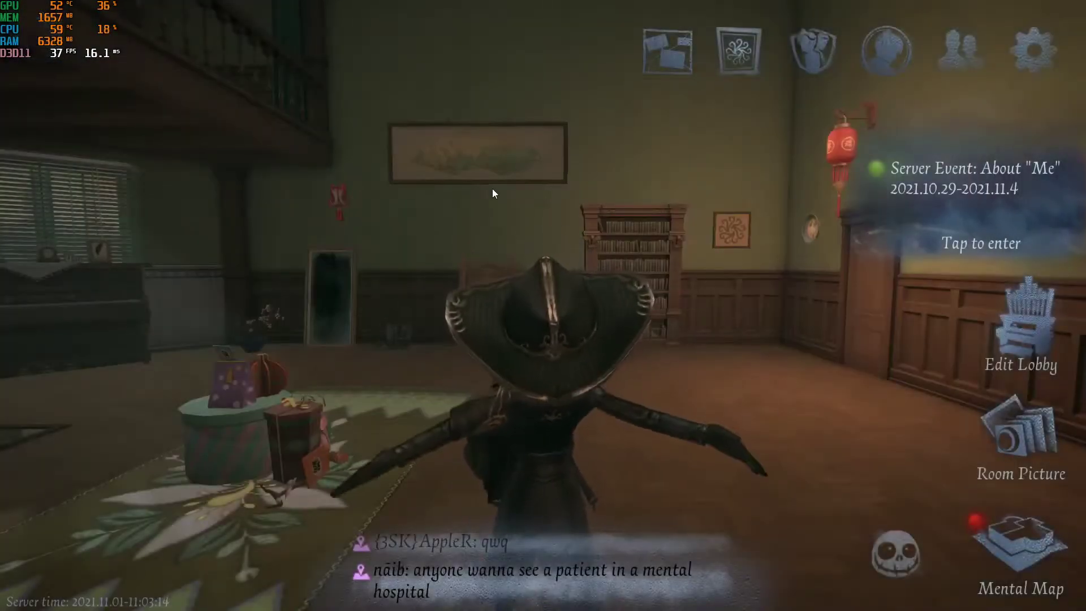
Step: Quit Identity V and launch NVIDIA Control Panel from the desktop right-click menu
key(alt+F4)
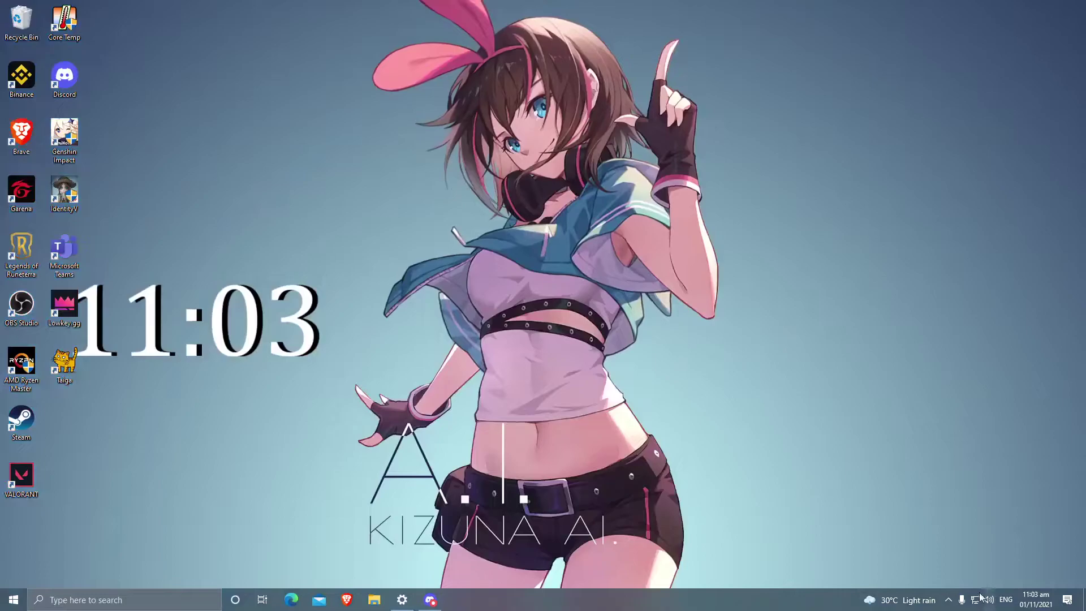
click(949, 600)
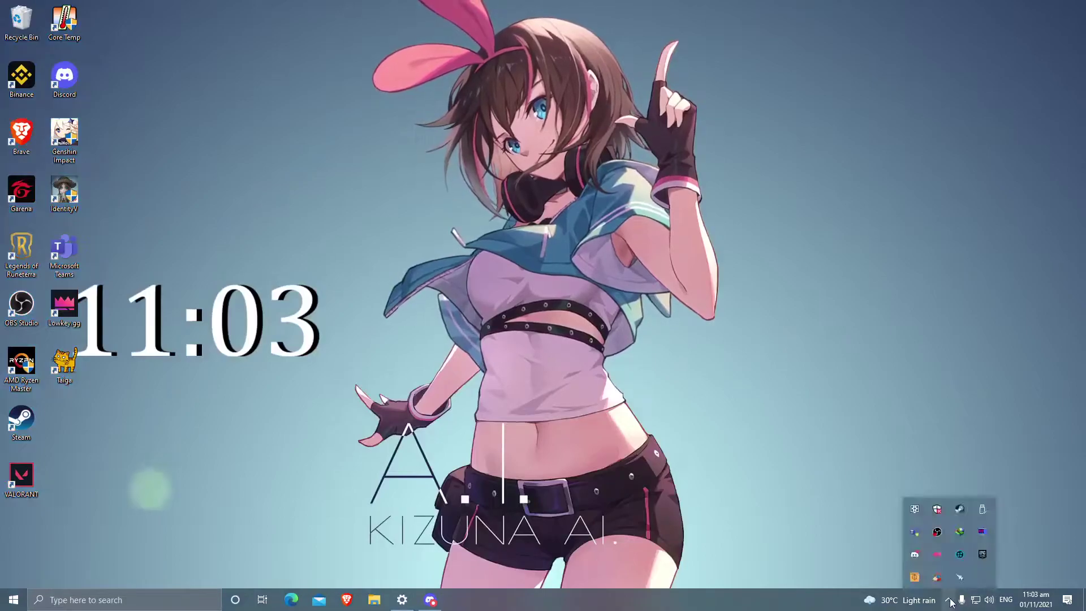
click(904, 505)
right_click(372, 205)
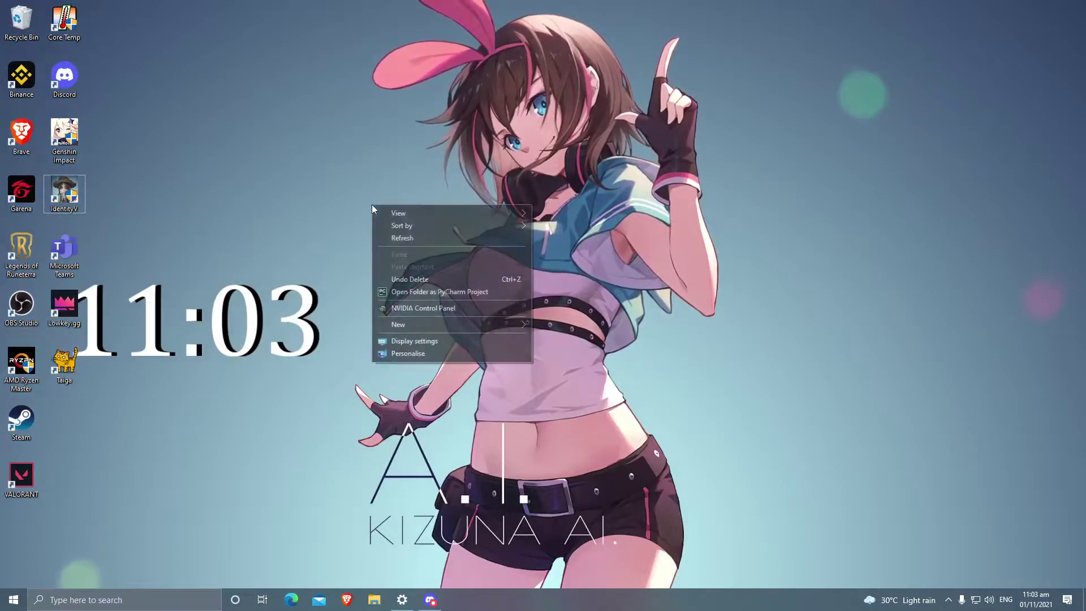
click(430, 308)
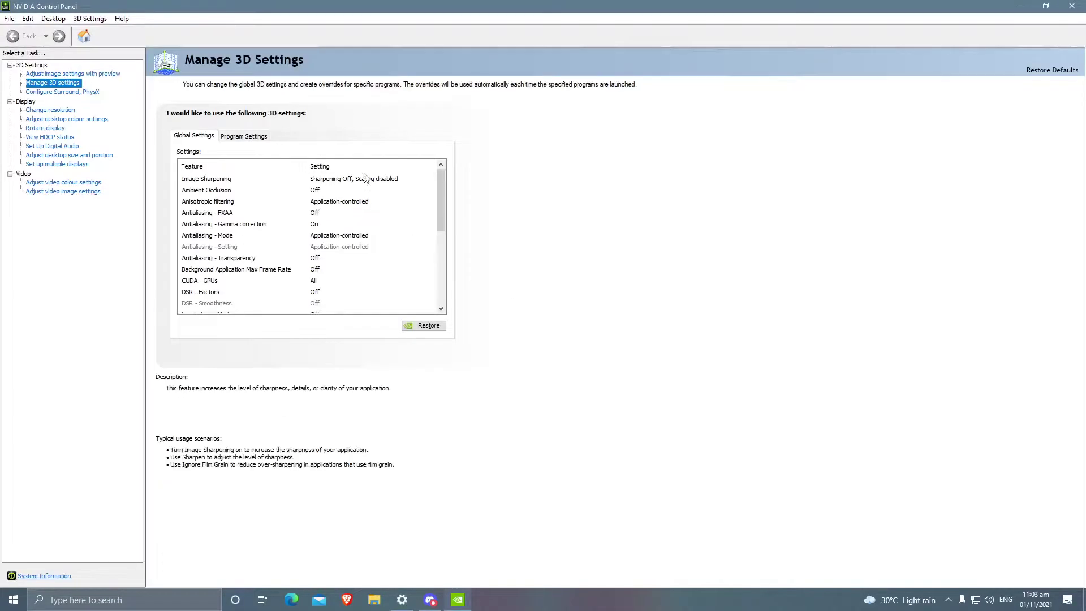
Step: On Program Settings, add dwrg.exe from the recently used programs list
click(265, 137)
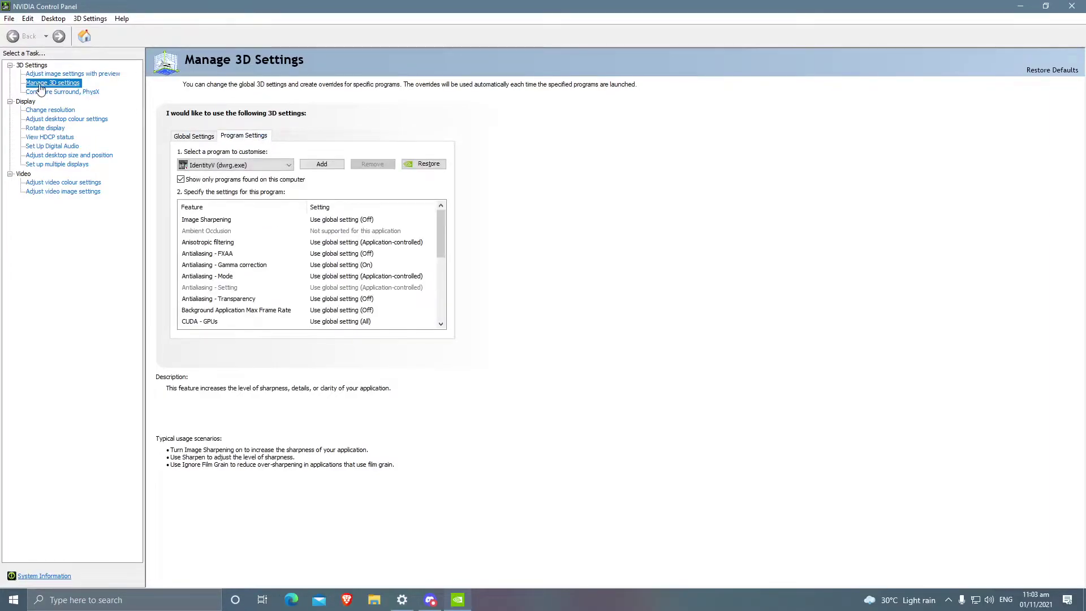
click(305, 167)
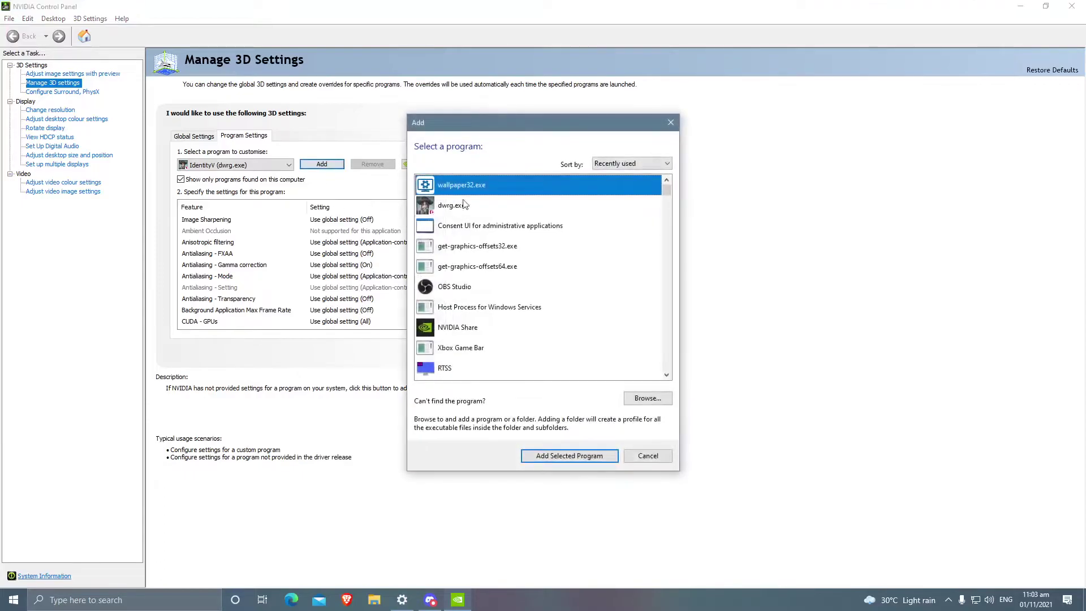
click(463, 205)
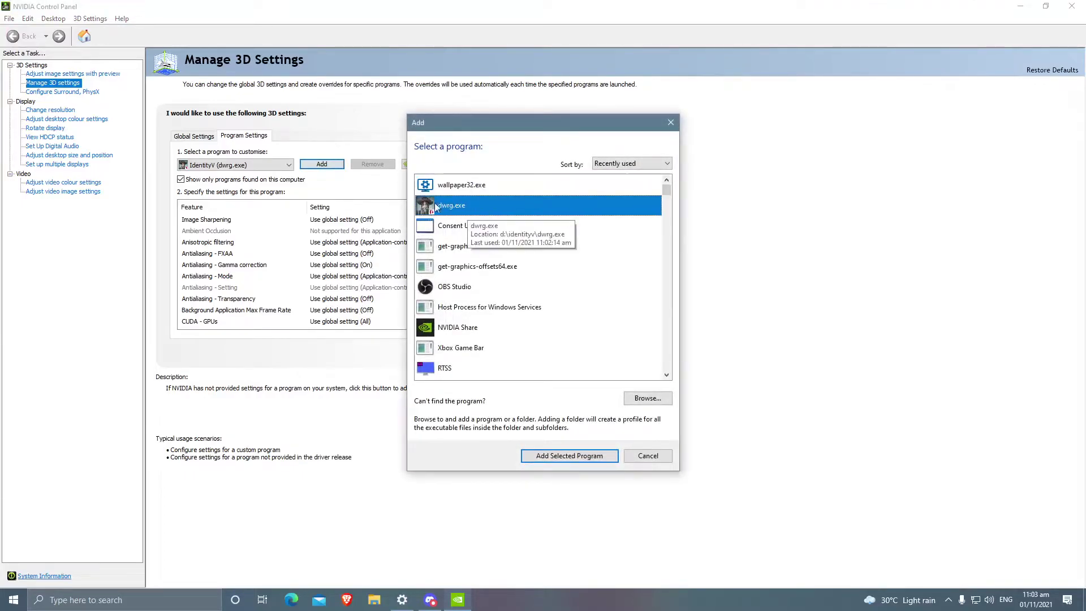
drag(488, 129, 552, 118)
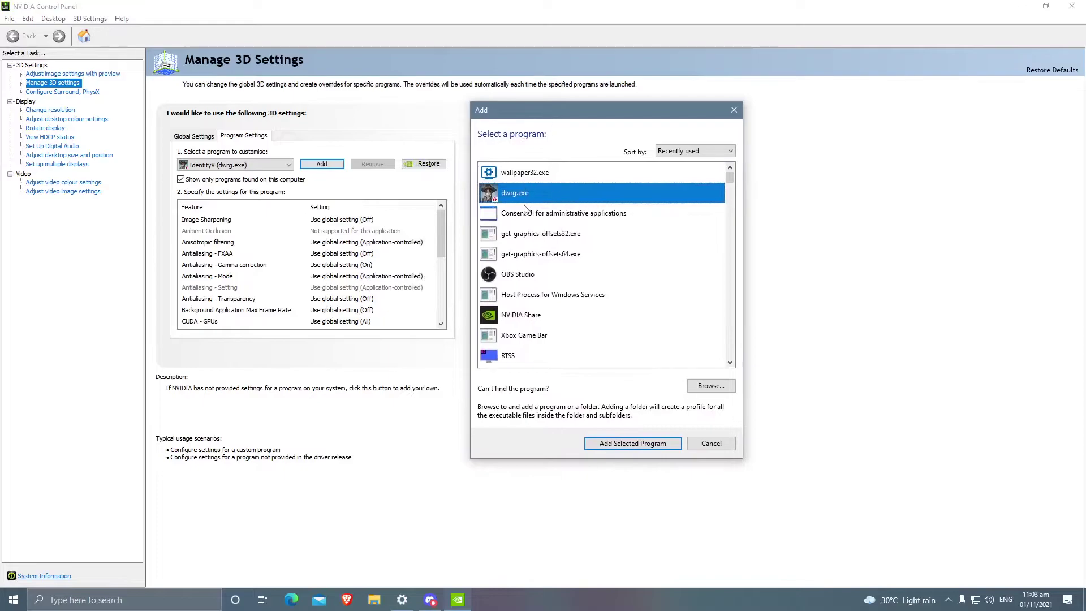
click(624, 444)
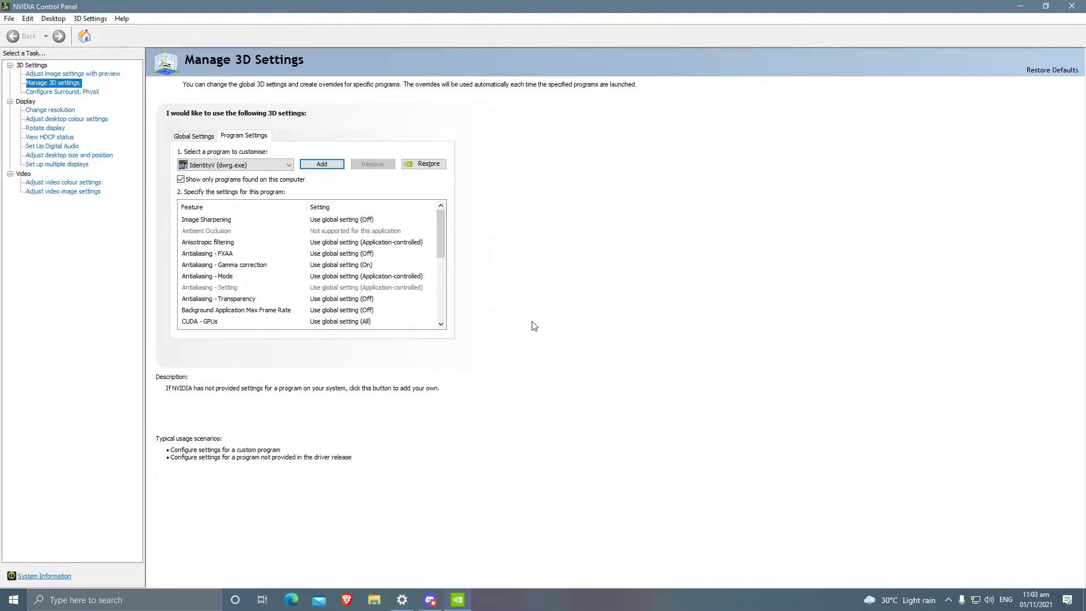
Step: Set Vertical sync to Off for IdentityV (dwrg.exe)
drag(439, 240, 442, 317)
click(382, 310)
click(381, 311)
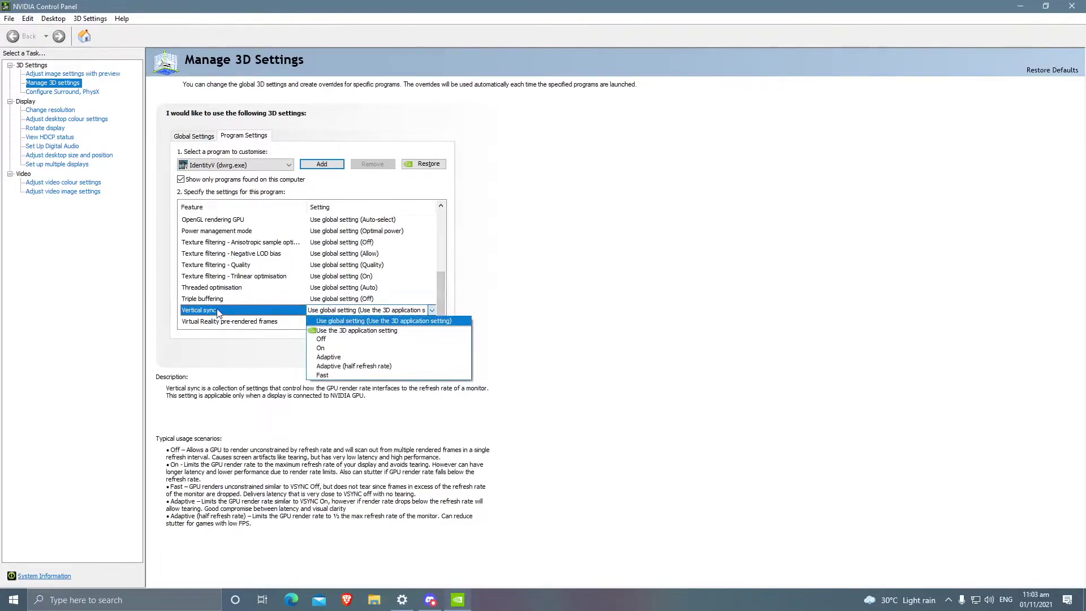
click(374, 339)
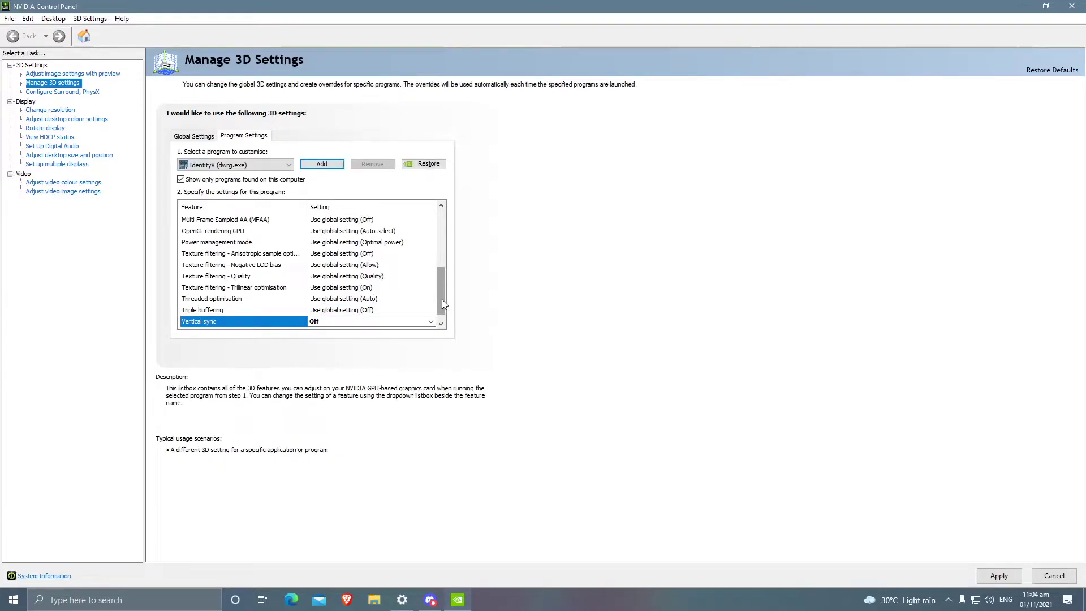
Step: Set Low Latency Mode to On for IdentityV
scroll(442, 302, up, 1)
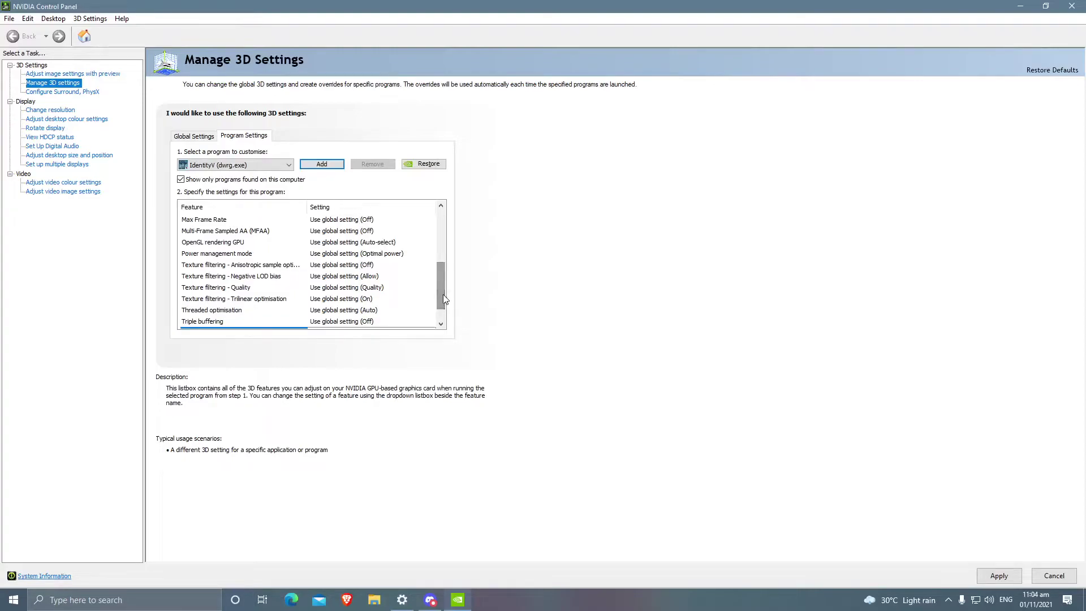
scroll(443, 294, up, 4)
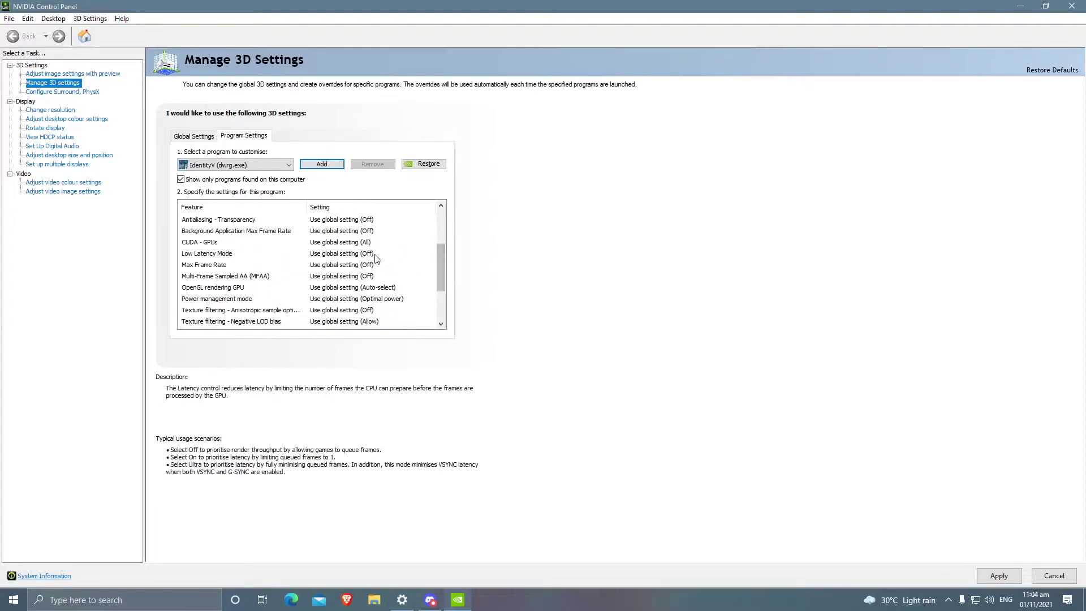
click(372, 253)
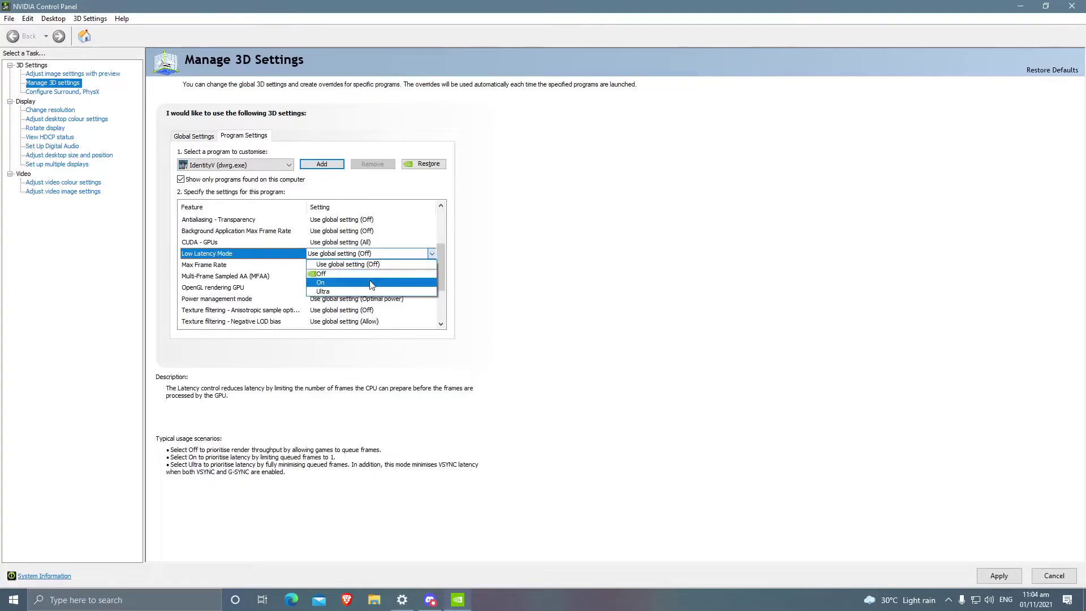
click(370, 283)
drag(441, 244, 437, 266)
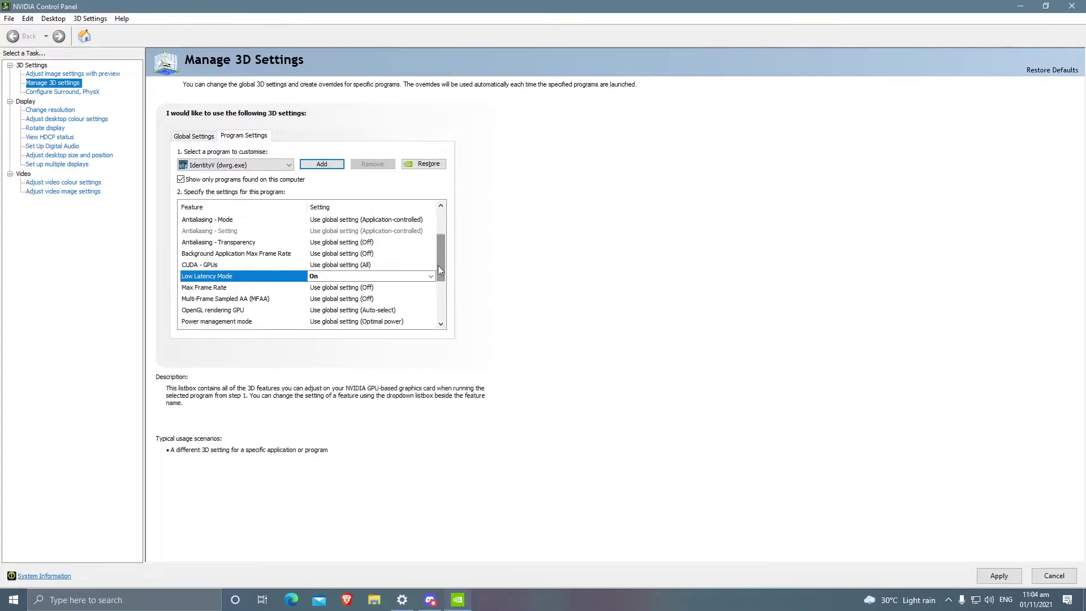
Step: Turn Max Frame Rate on with a 60 FPS limit
click(379, 288)
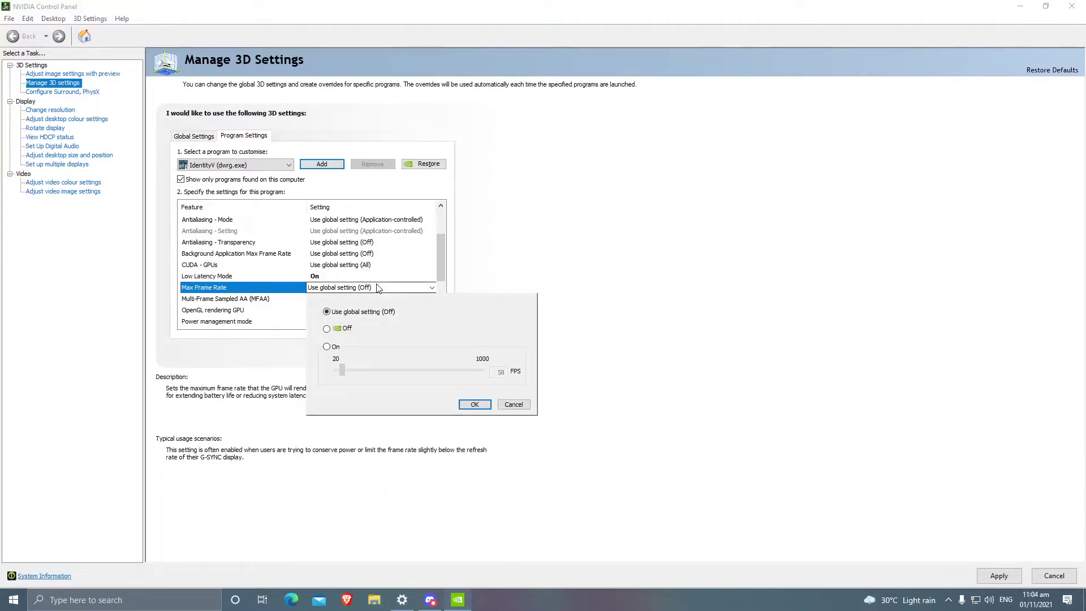
click(327, 347)
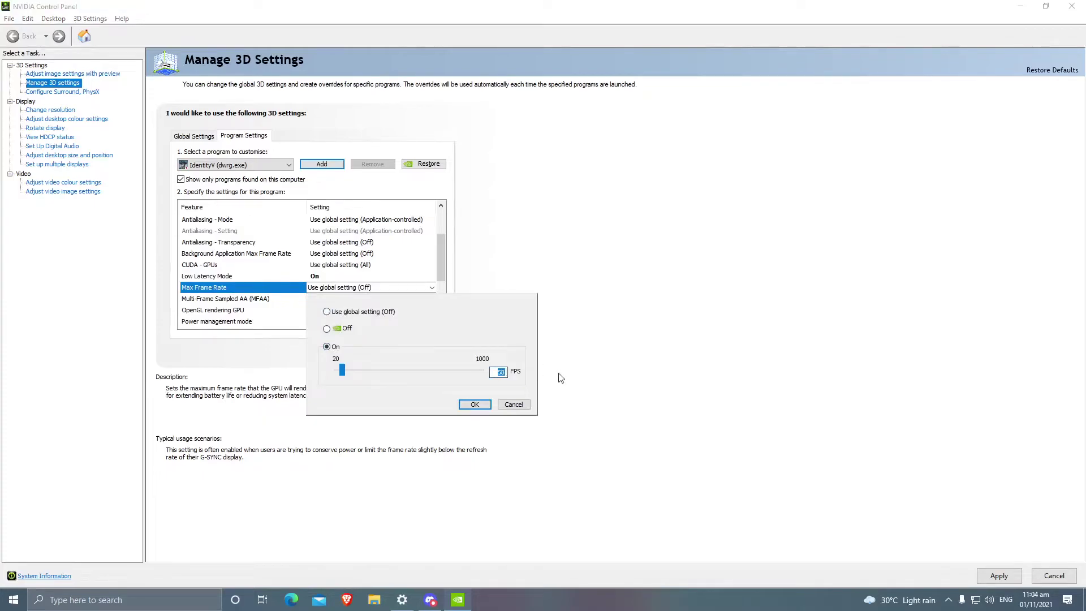
text(60)
click(476, 403)
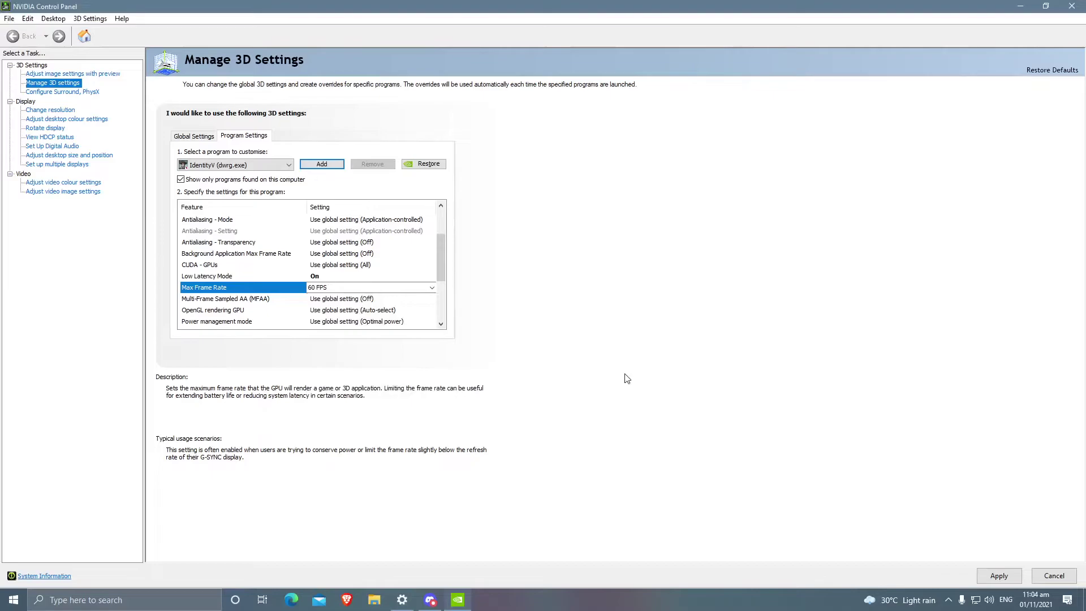
Step: Recheck the Max Frame Rate value, keep 60 FPS, and apply the new settings
click(424, 291)
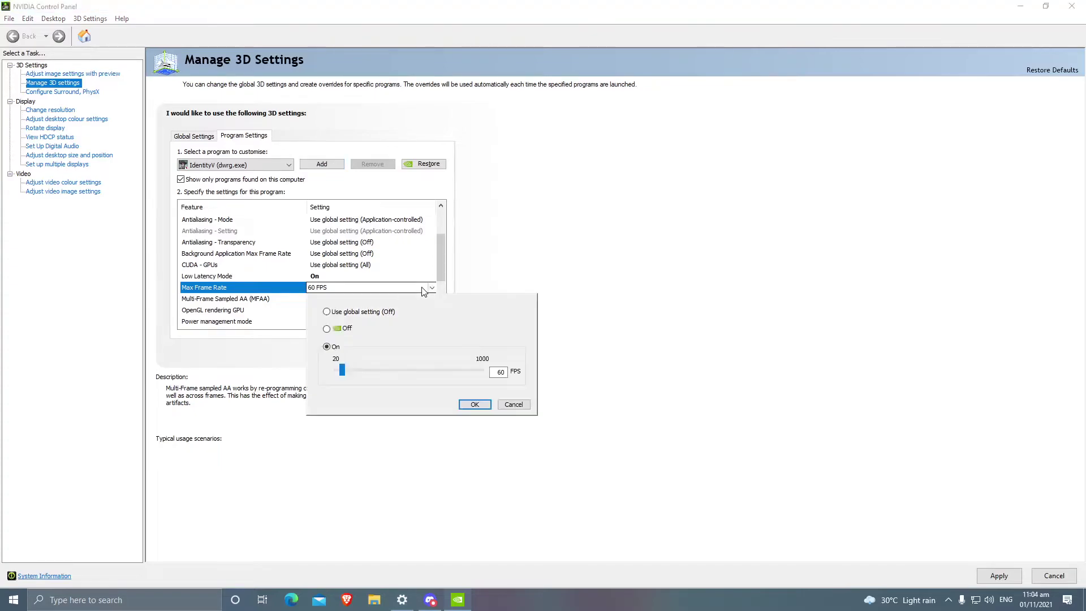
double_click(499, 371)
text(144)
text(60)
click(477, 405)
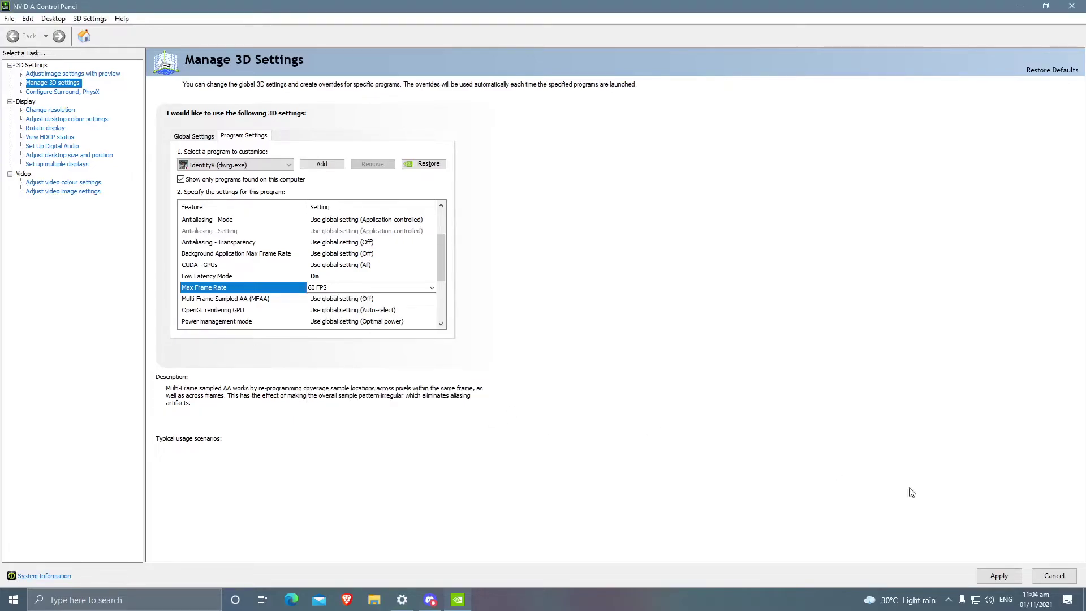
click(1014, 576)
Step: Close NVIDIA Control Panel and log in to the relaunched Identity V
click(1078, 4)
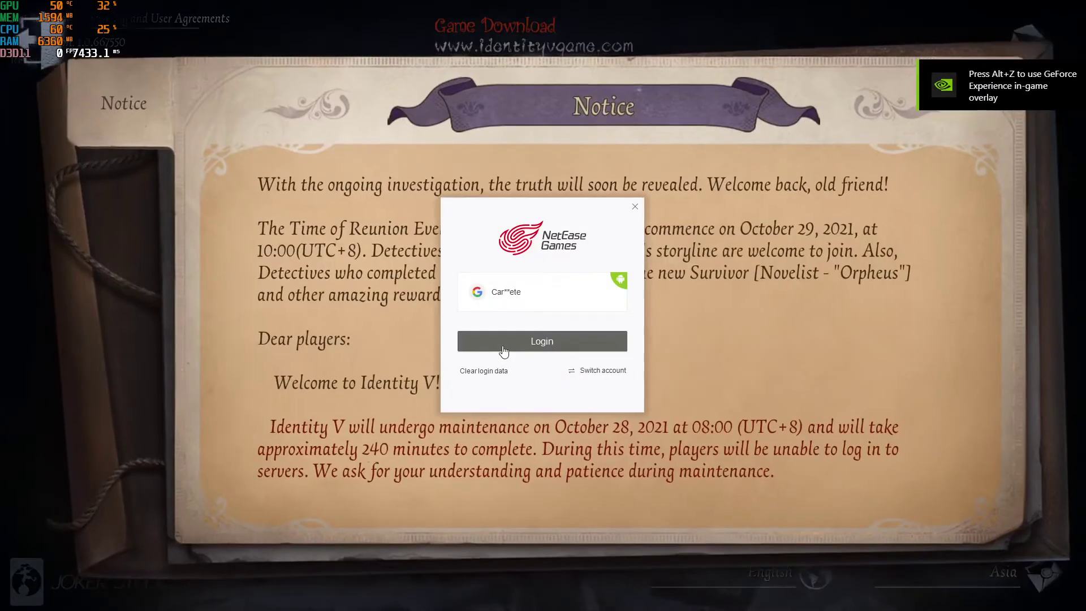
click(503, 351)
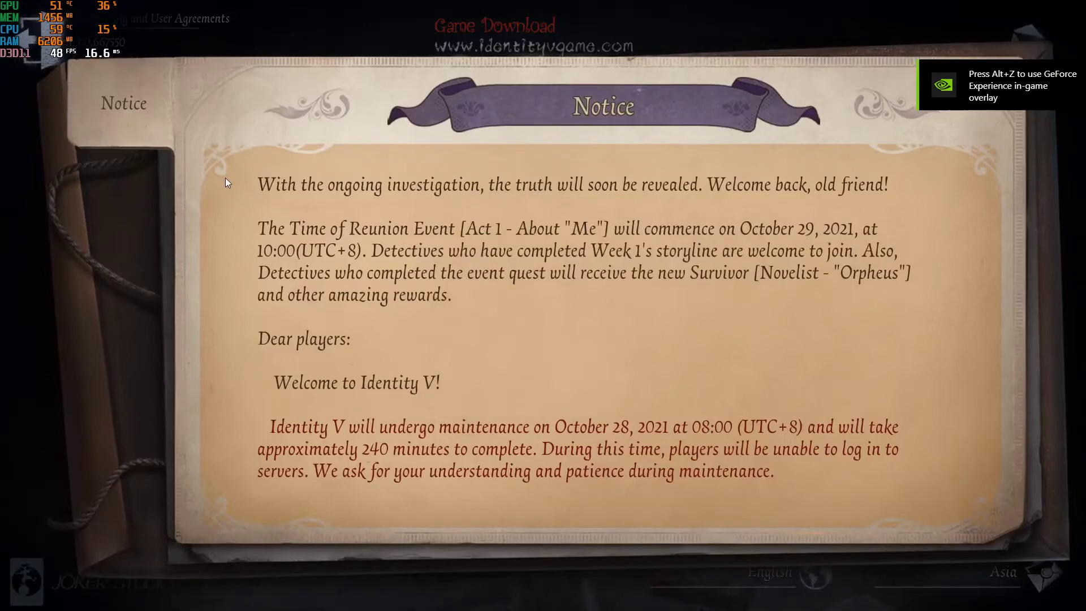
Step: Close the Notice page and announcement, then walk the character left across the lobby
click(42, 45)
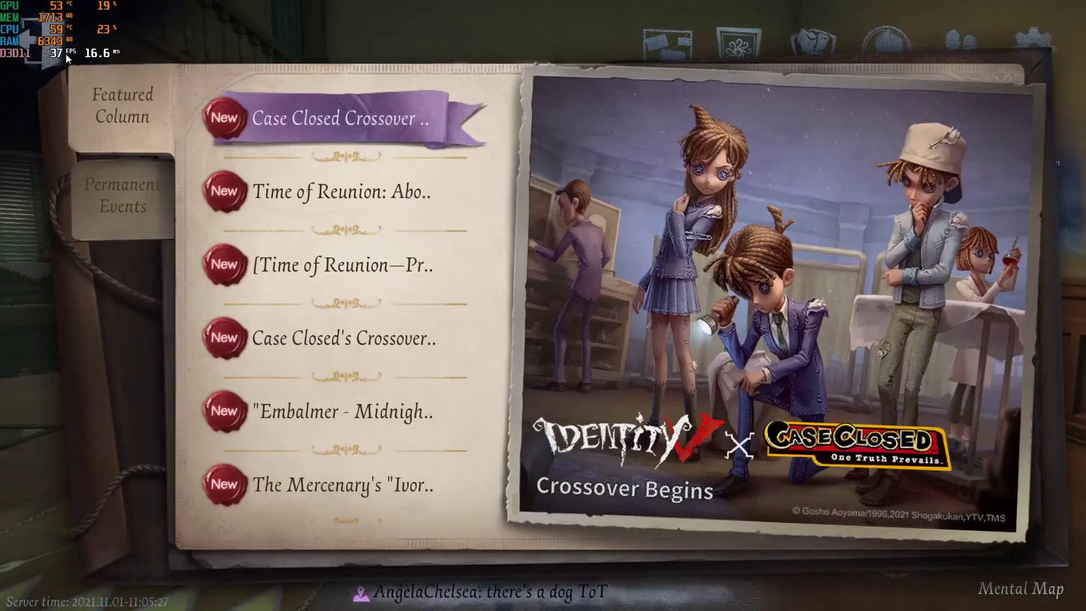
click(66, 58)
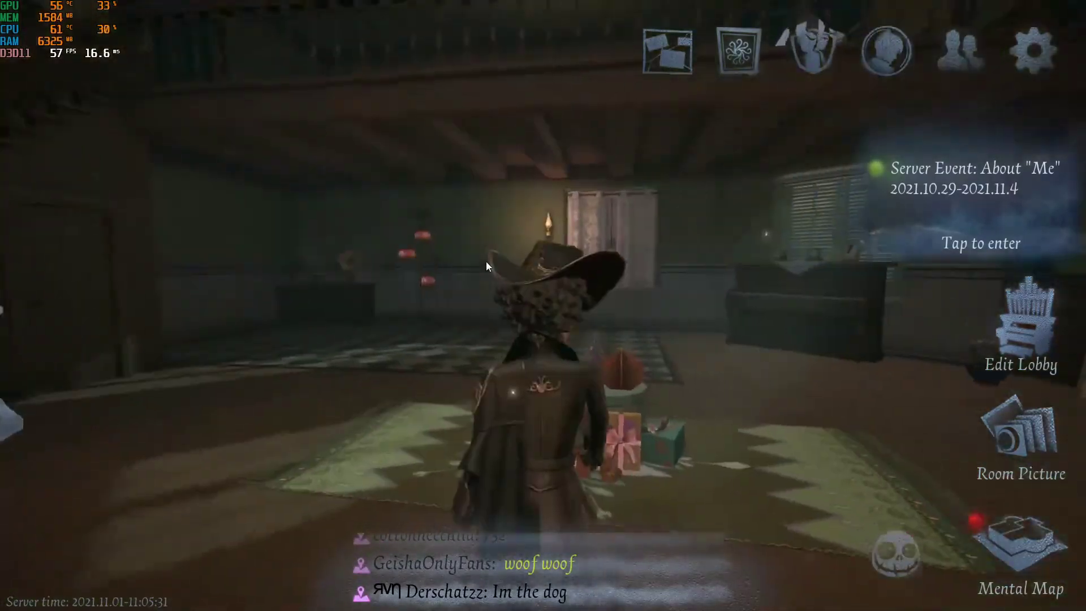
key(a)
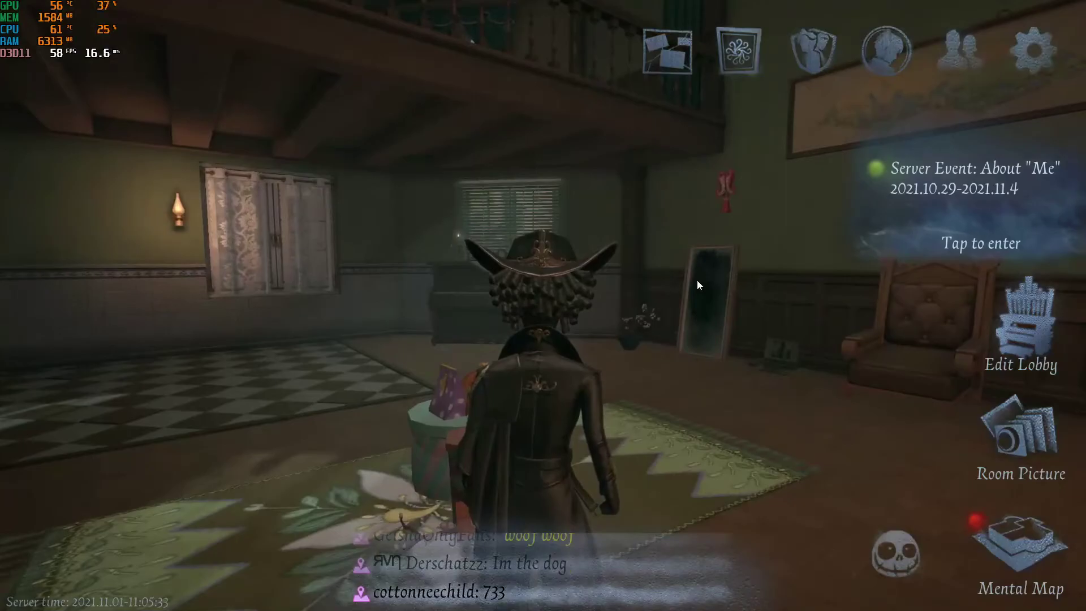